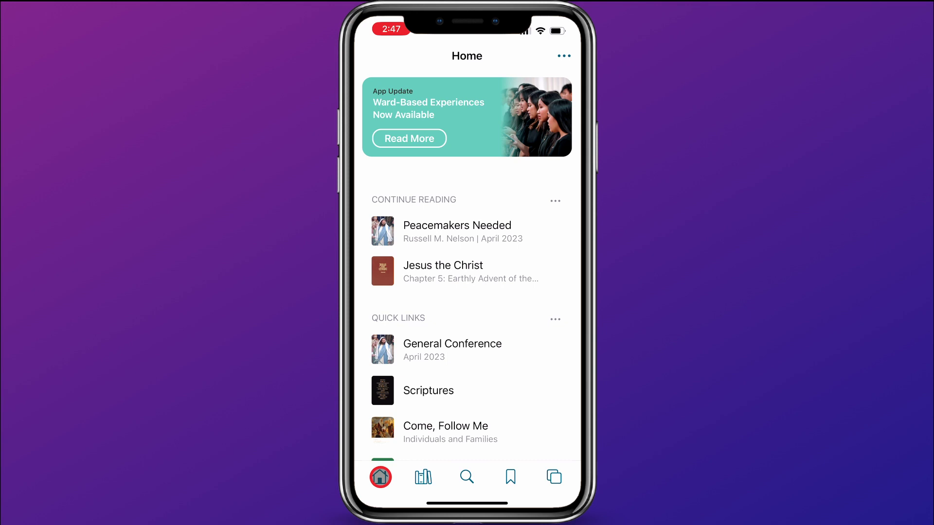
scroll(447, 378, down, 8)
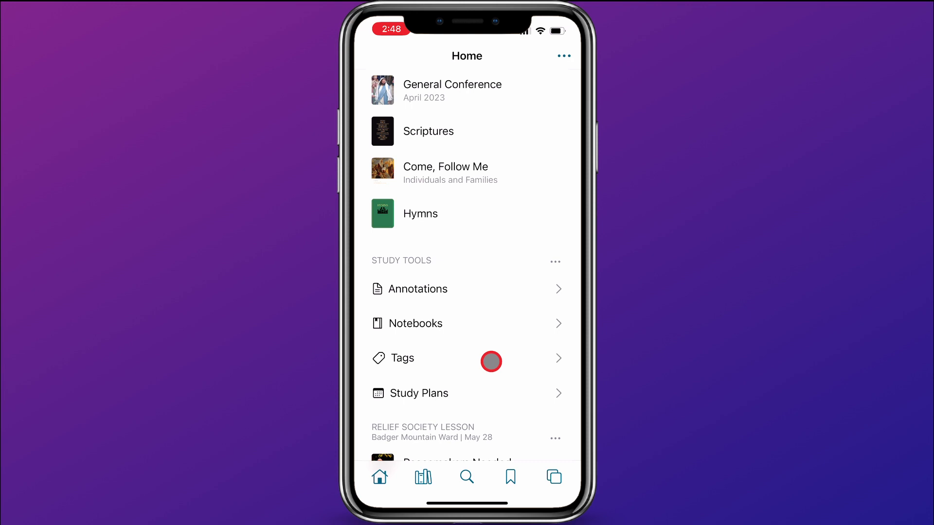
Step: Open the Tags list under Study Tools, showing tags alphabetically with item counts
click(491, 358)
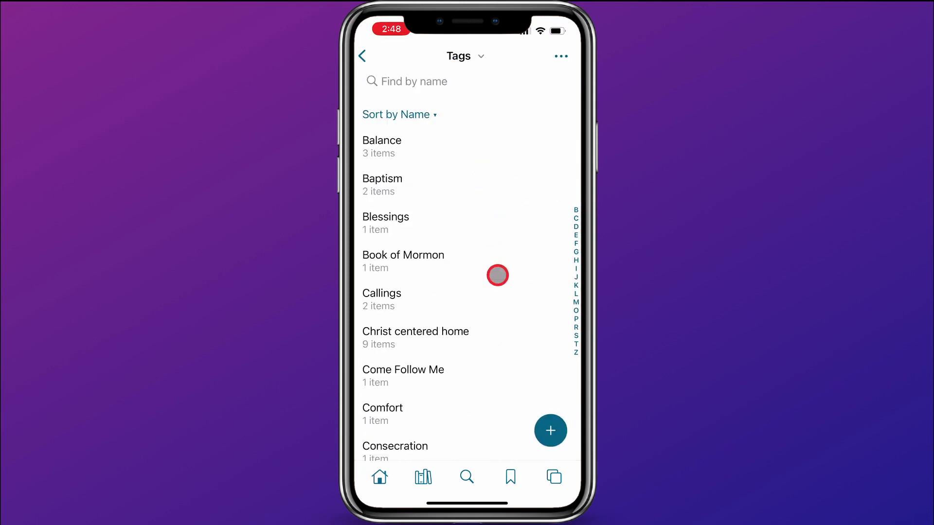
scroll(508, 359, down, 5)
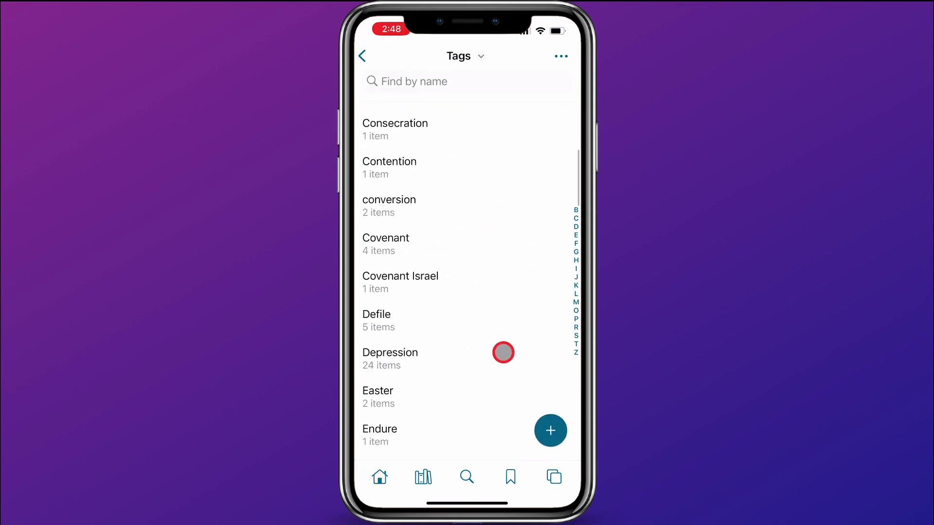
scroll(504, 352, up, 2)
scroll(481, 292, up, 1)
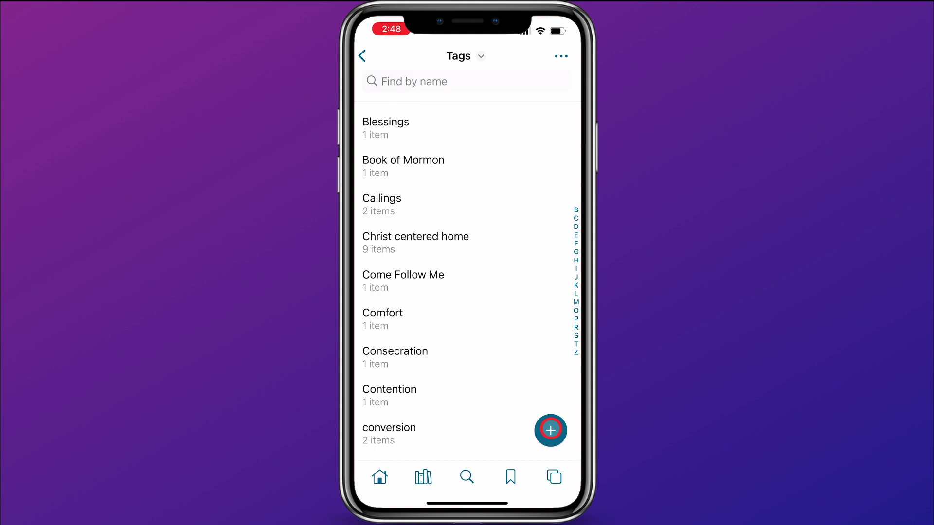
Step: Add a new tag named 'Favorite Quotes' and jump to the F tags to confirm it
click(550, 430)
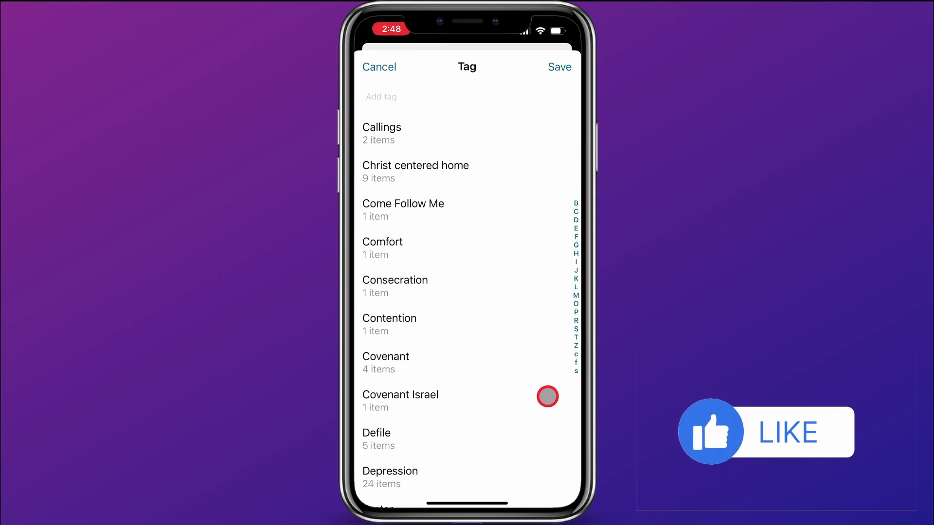
click(472, 96)
click(472, 97)
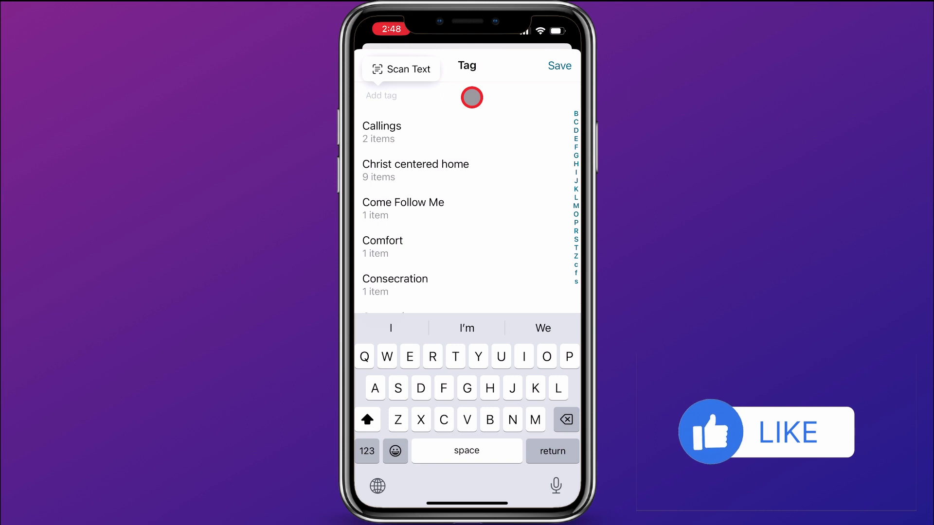
text(Favorite Quotes)
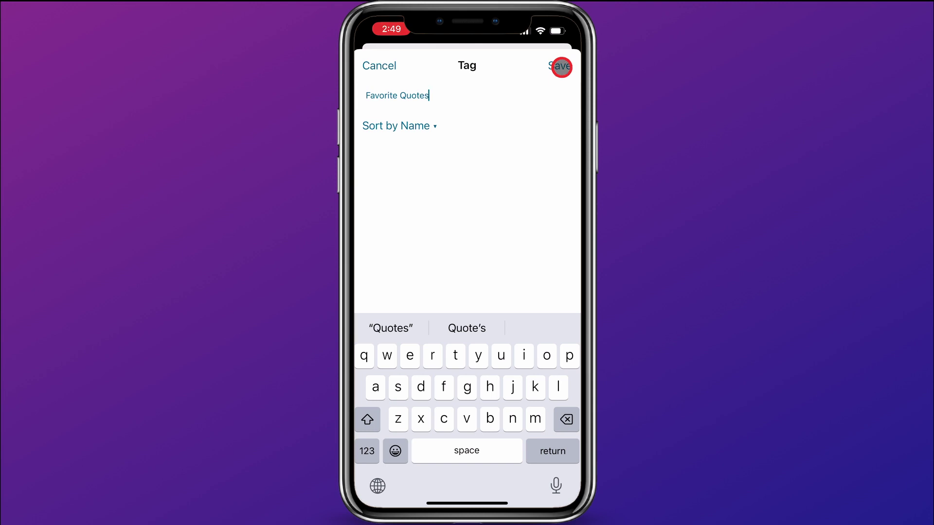
click(561, 66)
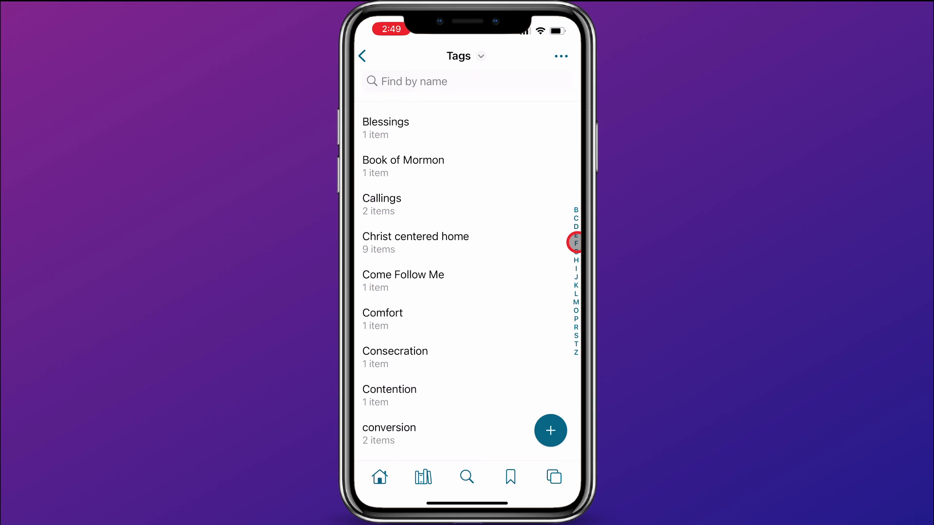
click(575, 243)
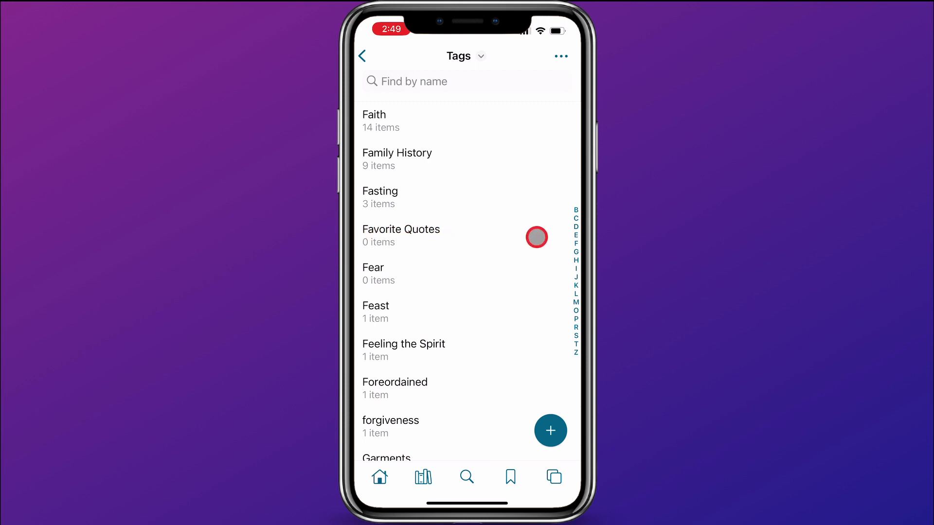
scroll(537, 237, down, 8)
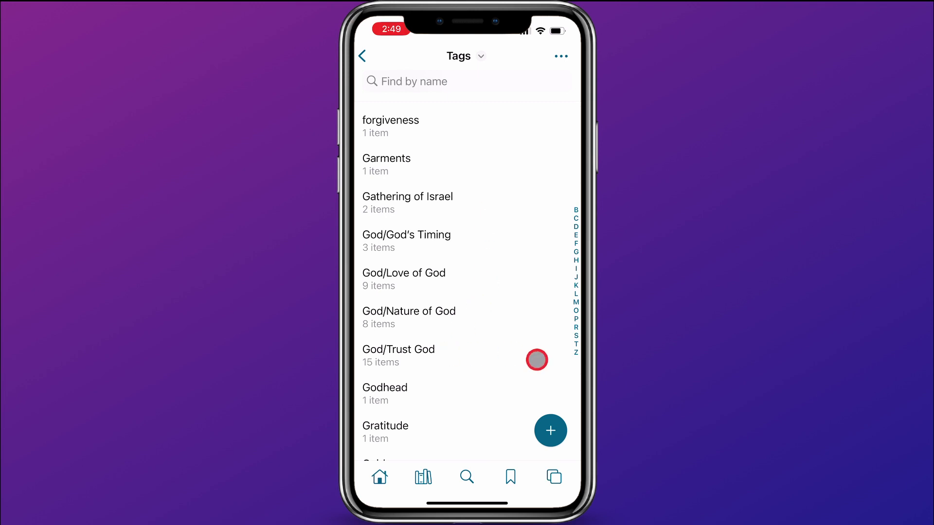
Step: Open the Peacemakers Needed talk and select its opening paragraph, starting from 'You'
click(558, 477)
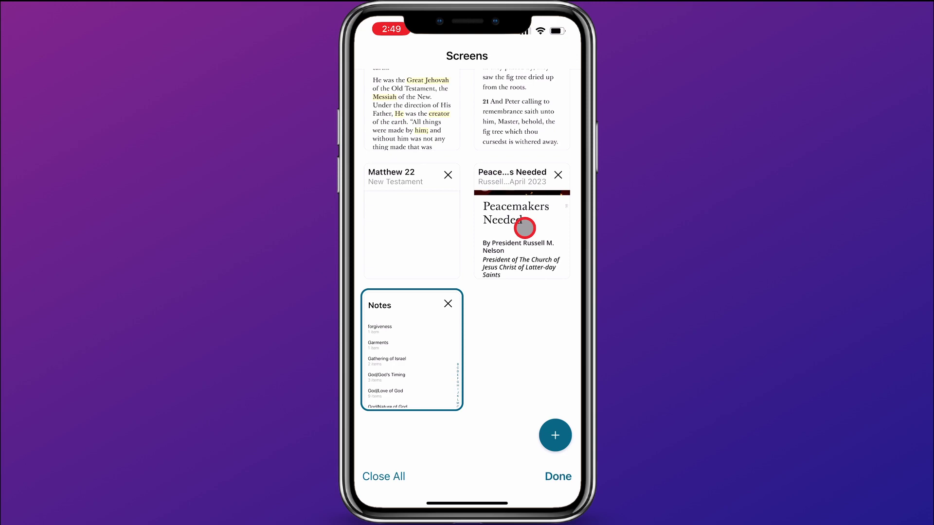
click(525, 228)
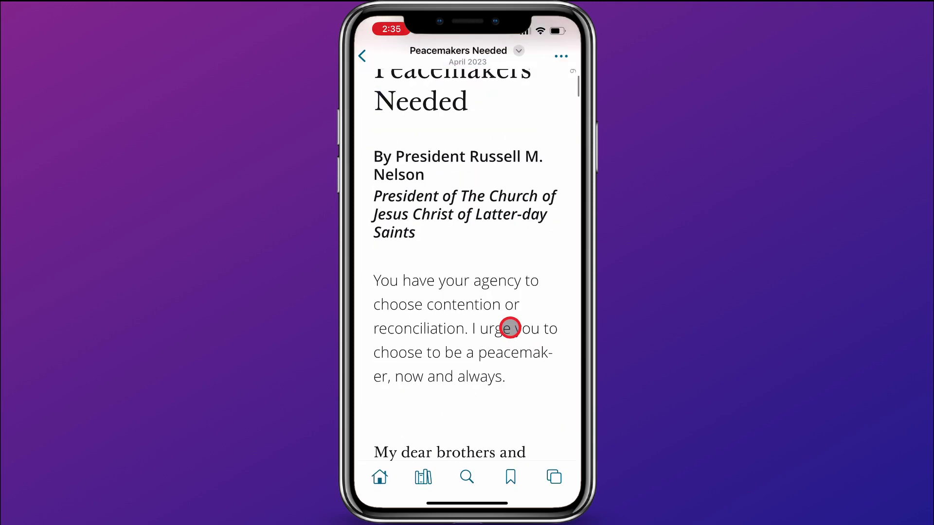
drag(511, 329, 511, 244)
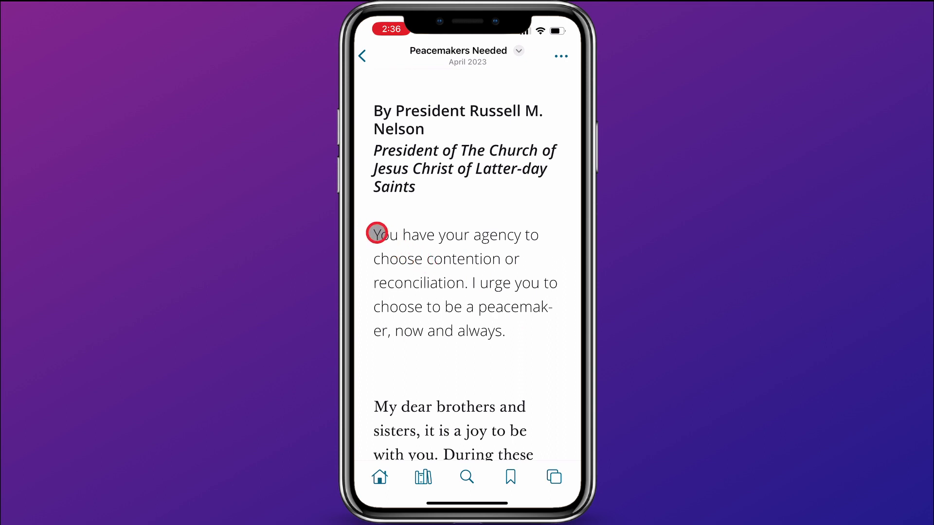
double_click(378, 233)
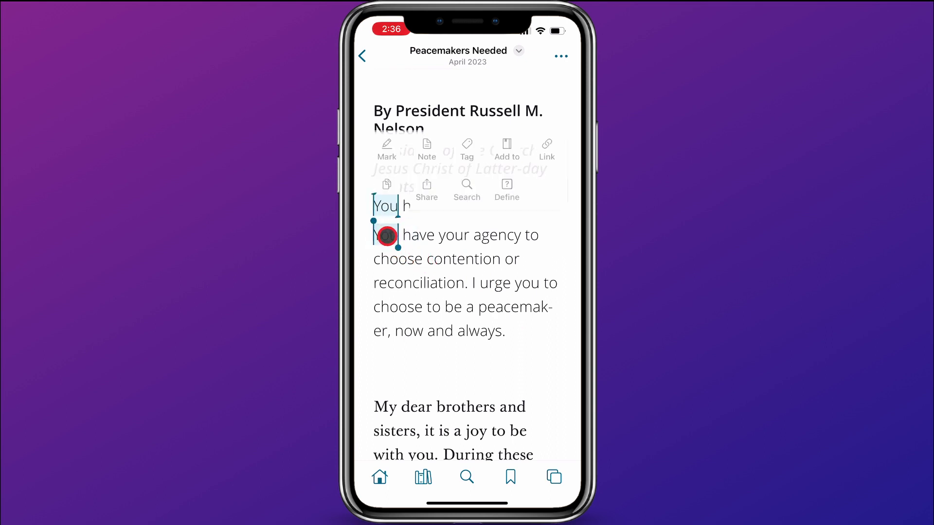
drag(398, 237, 503, 343)
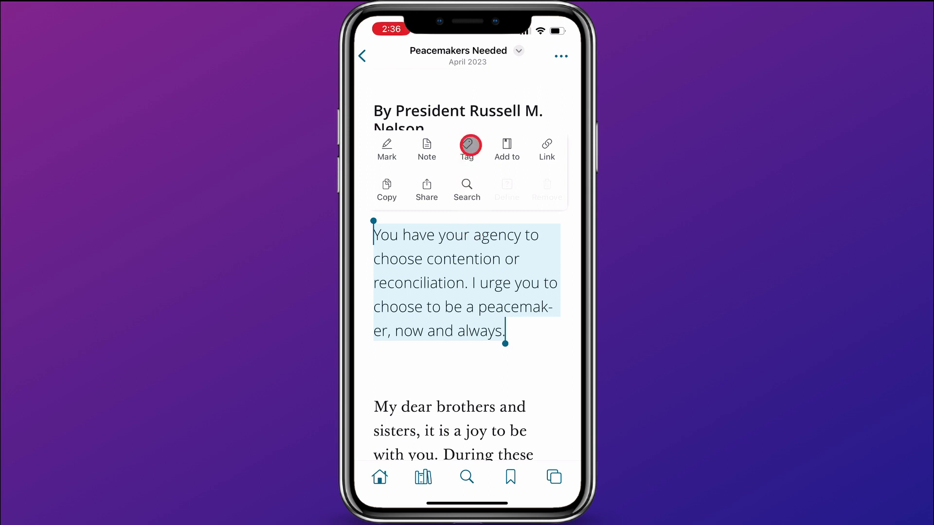
Step: Save the tags Favorite Quotes, Daniel, Invitations and Prophetic counsel on the selected paragraph
click(467, 148)
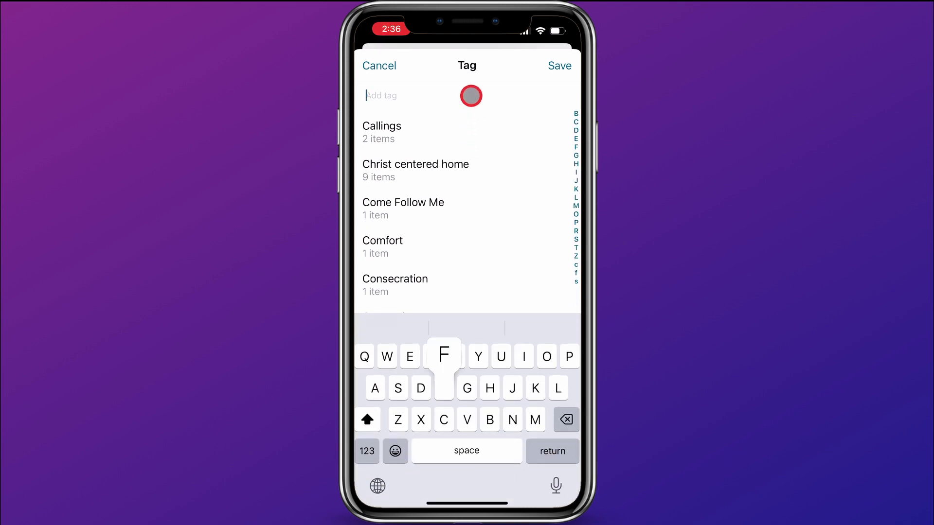
text(Fav)
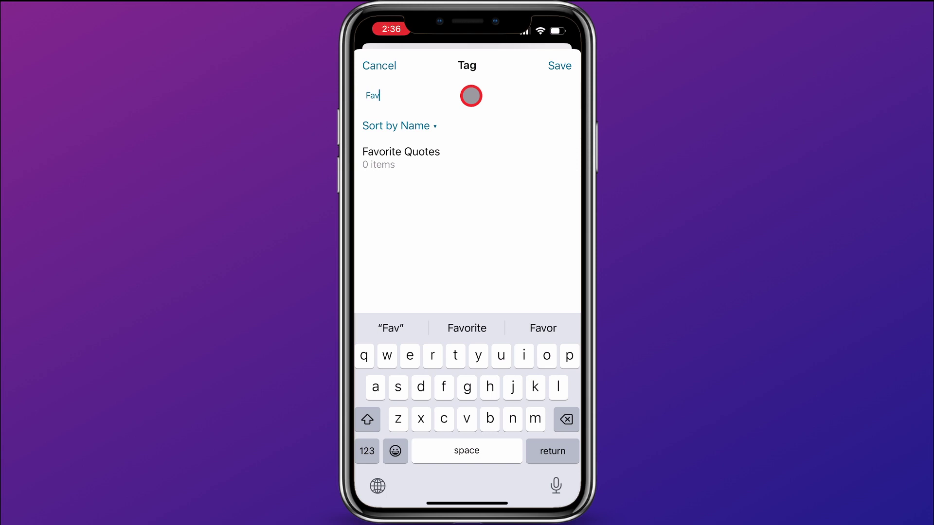
click(471, 96)
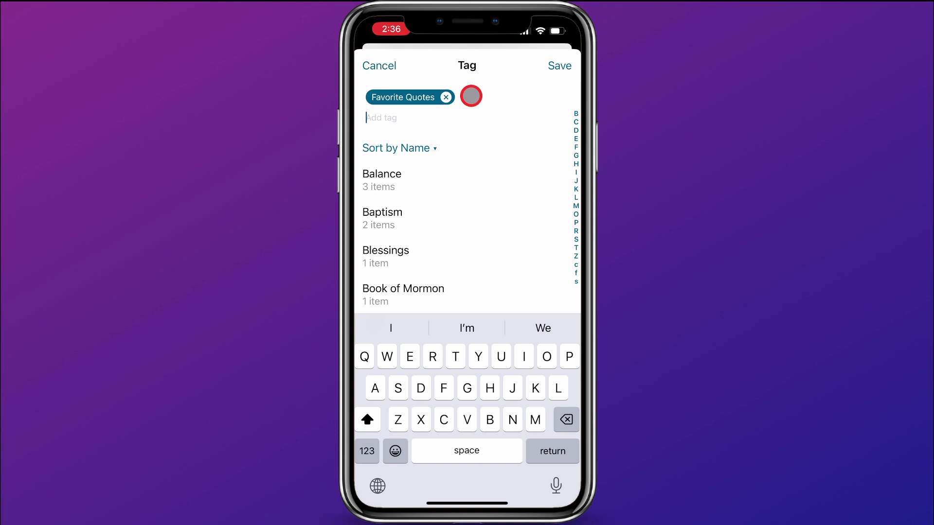
text(Dan)
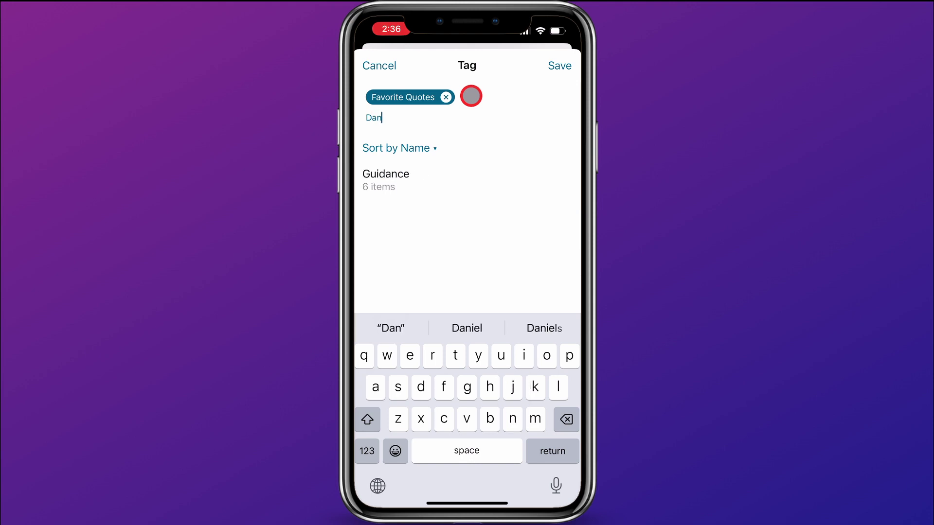
text(iel)
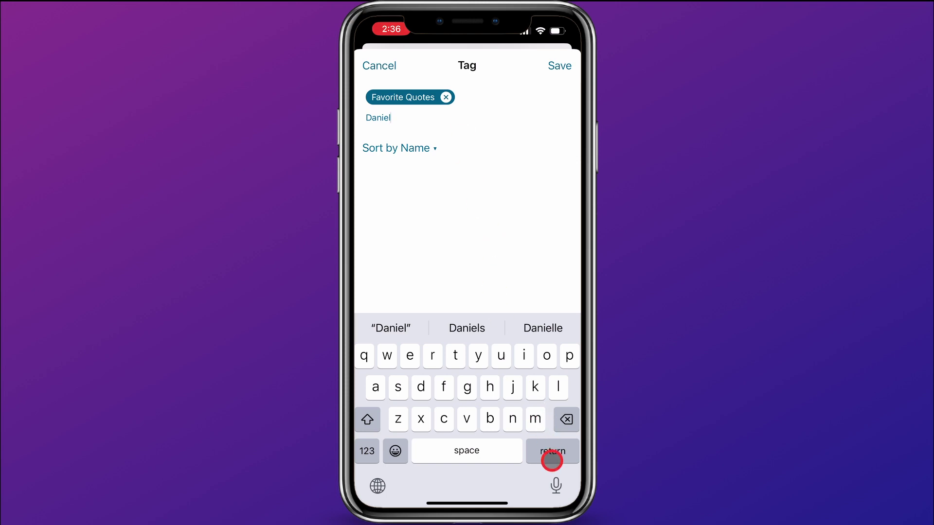
click(553, 451)
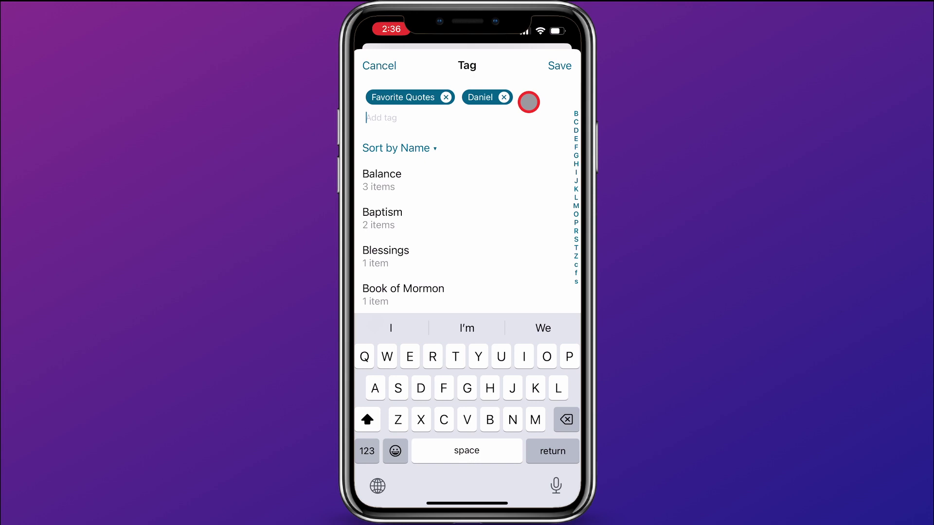
text(In)
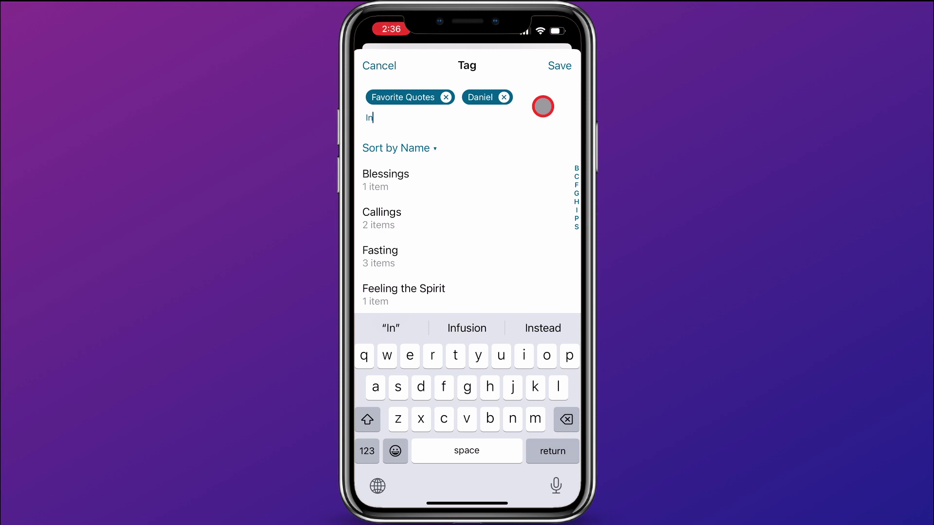
text(vitations)
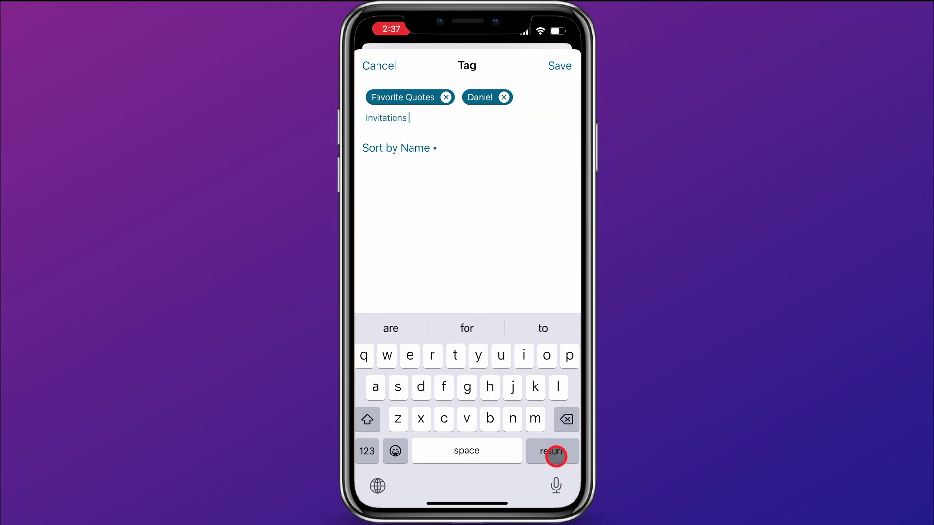
click(552, 451)
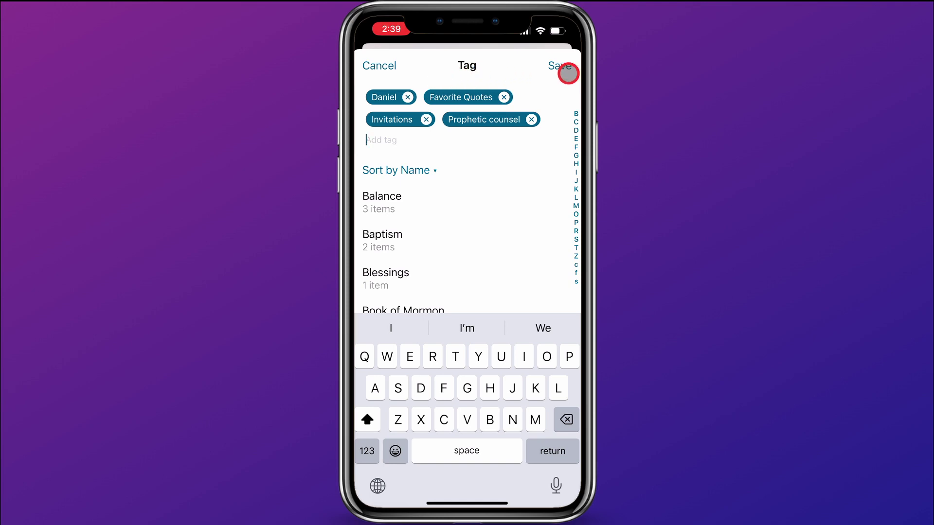
click(562, 66)
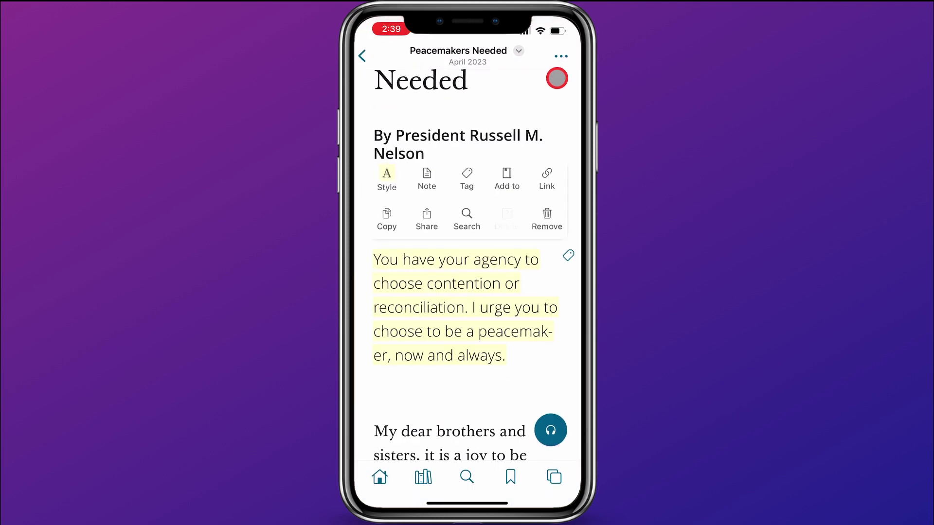
click(574, 304)
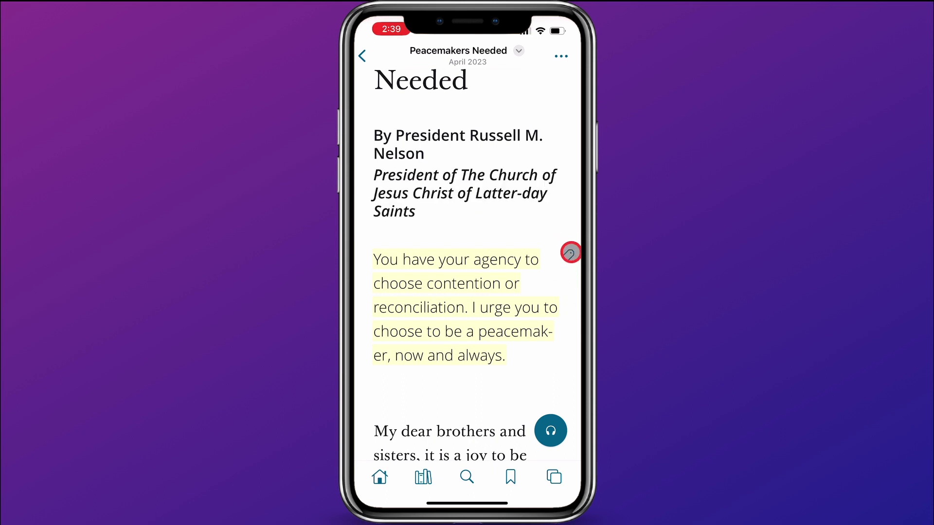
click(570, 253)
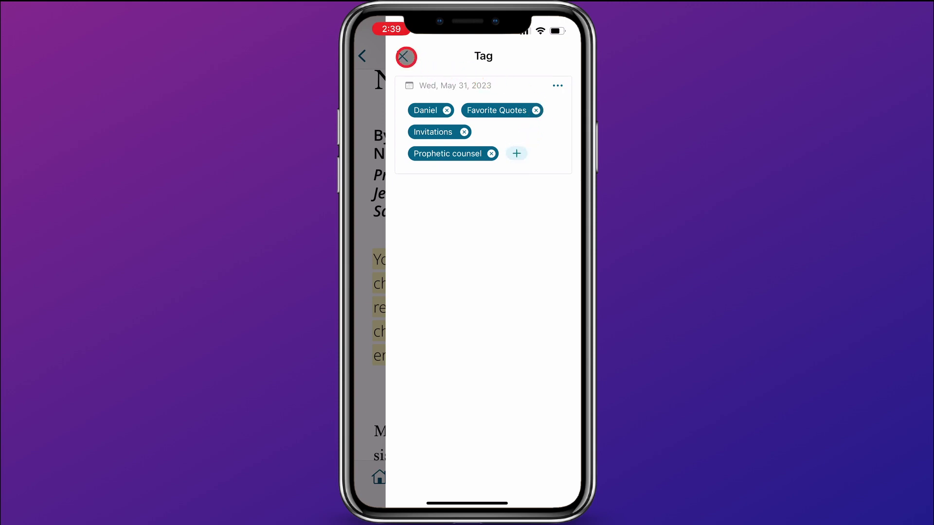
click(406, 57)
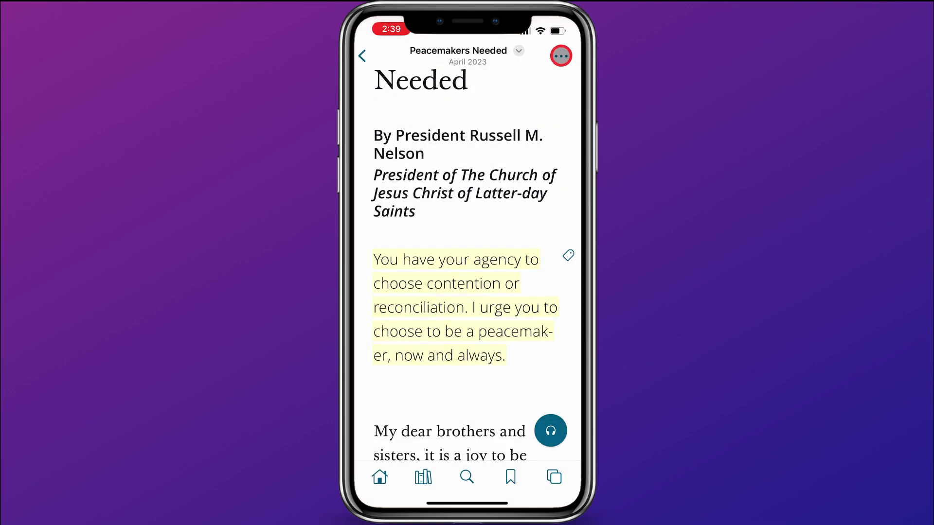
click(560, 56)
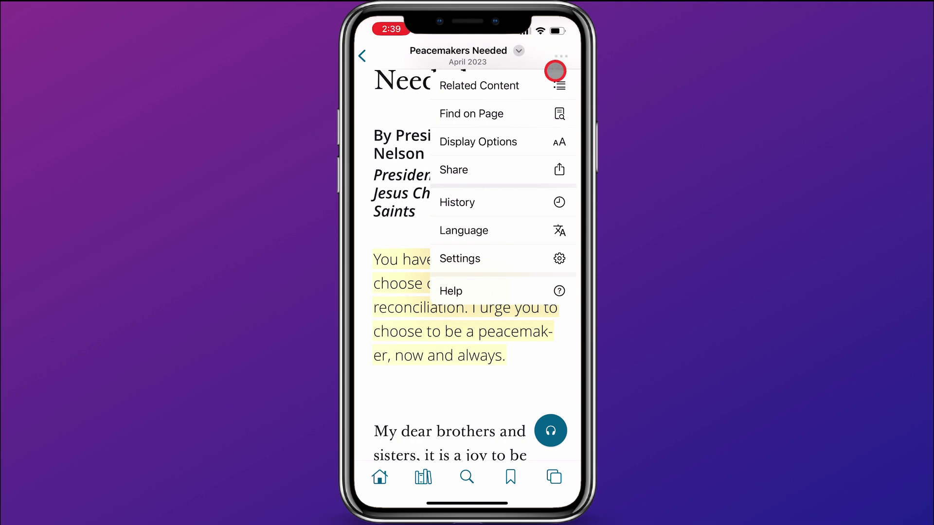
click(552, 83)
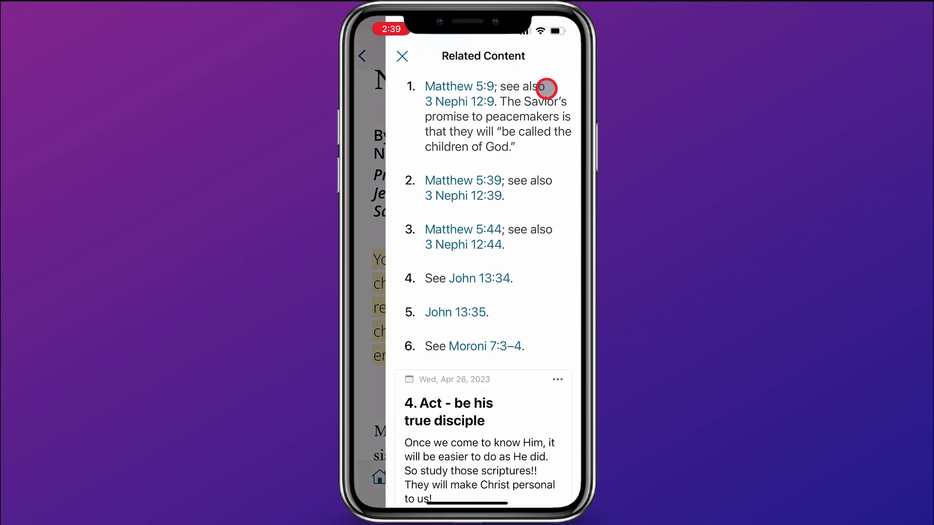
scroll(518, 306, down, 1)
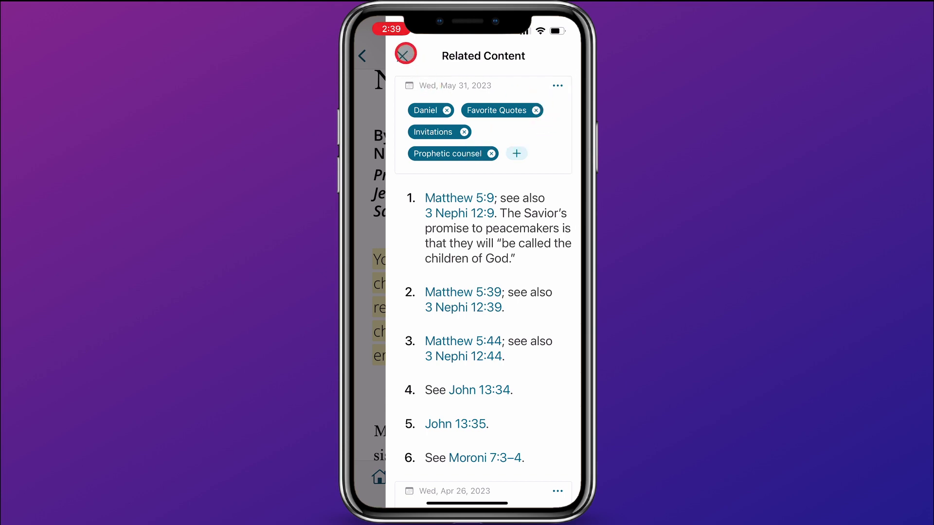
click(403, 56)
scroll(527, 219, down, 2)
Step: From Home, open the Tags list and view the Peacemakers Needed quote under Daniel
click(380, 477)
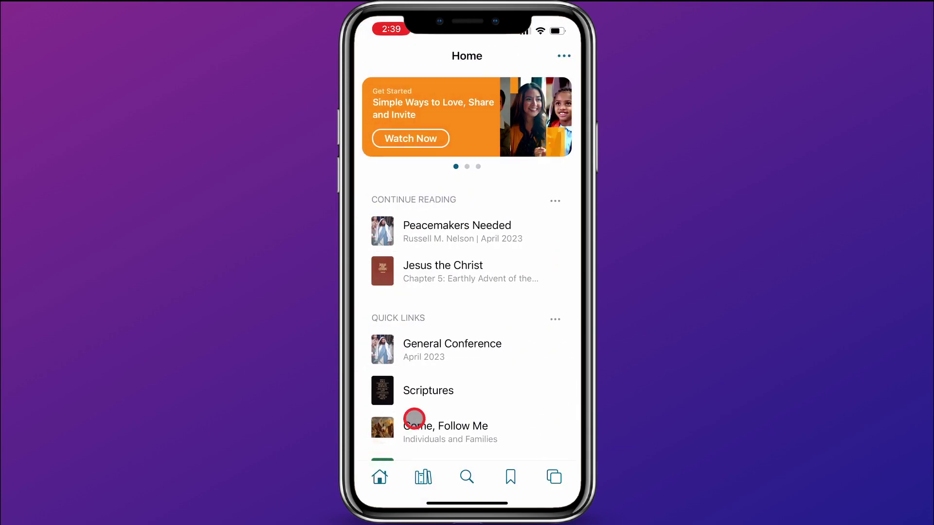
scroll(460, 383, down, 5)
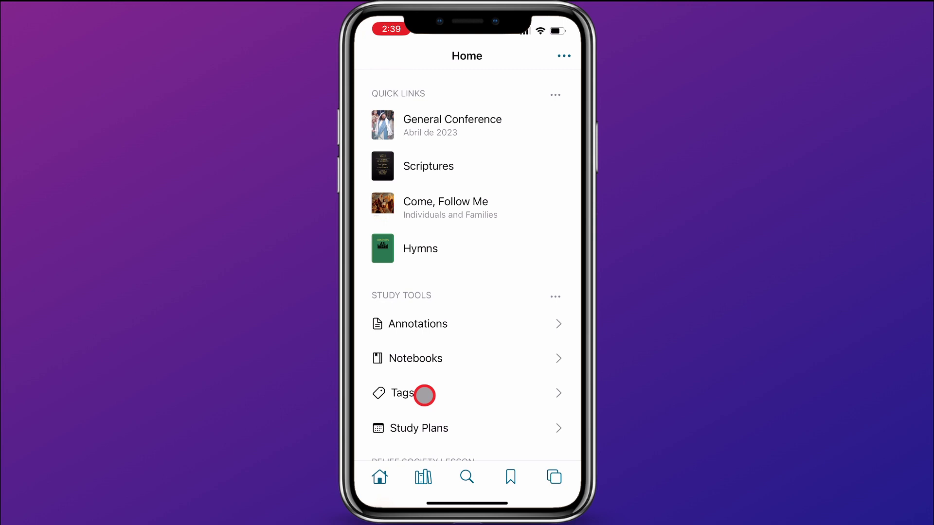
click(425, 392)
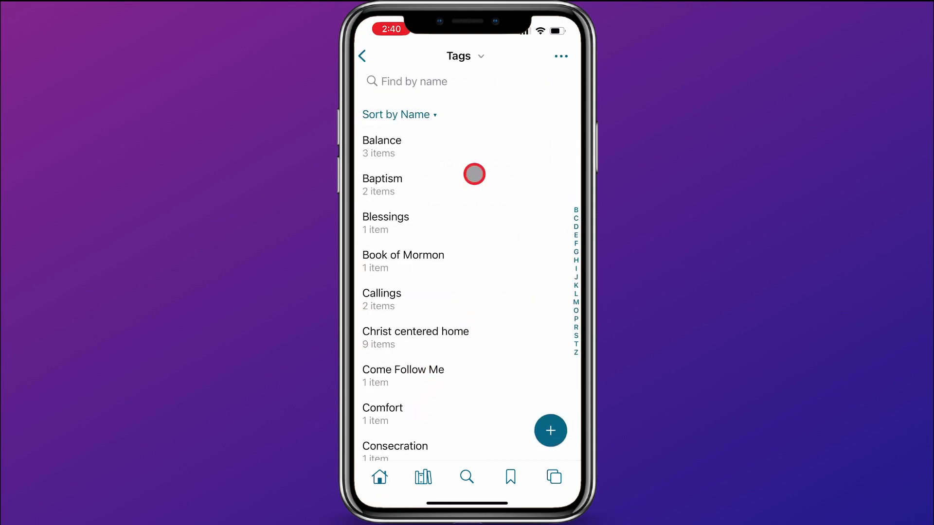
scroll(497, 234, up, 1)
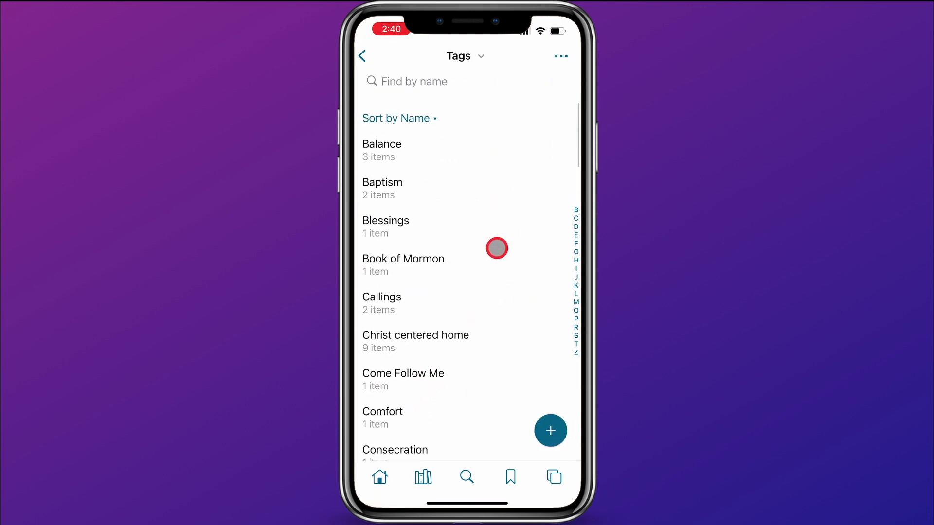
scroll(497, 249, down, 3)
scroll(497, 248, down, 3)
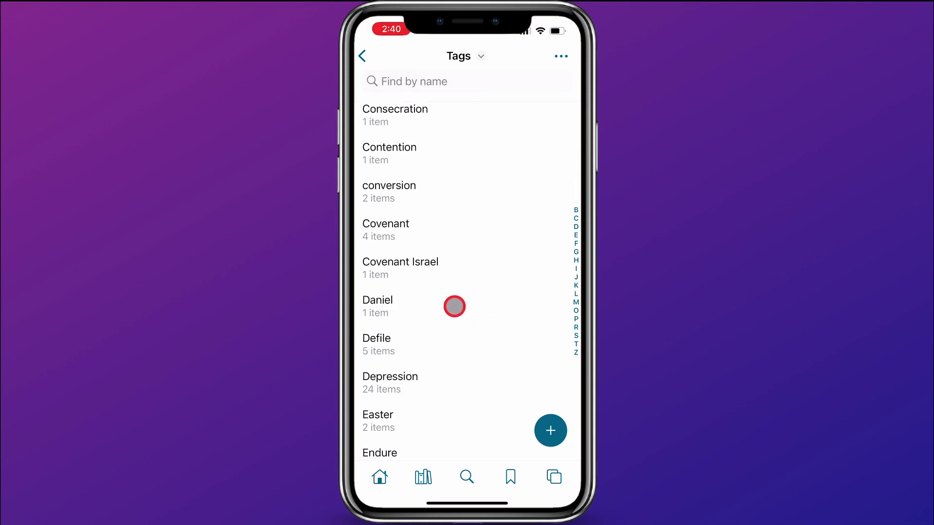
click(455, 307)
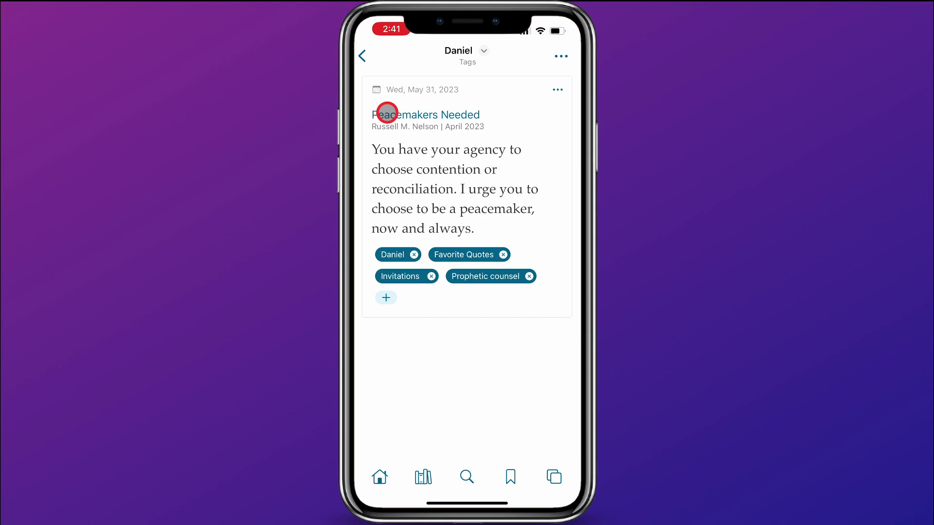
click(362, 56)
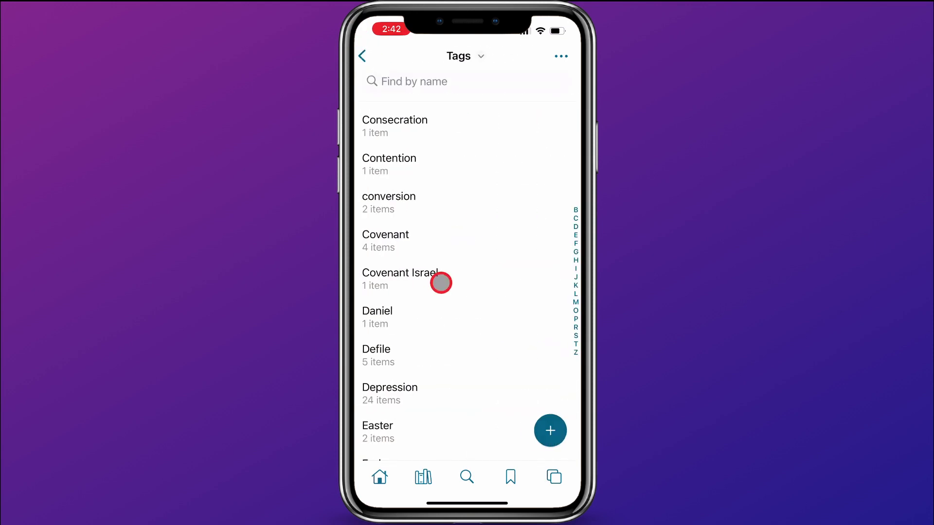
click(440, 245)
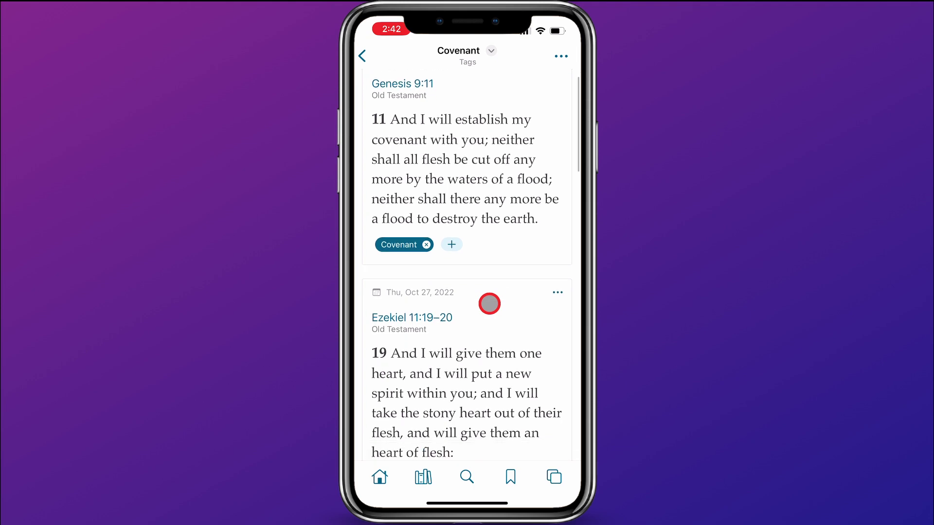
scroll(489, 303, down, 5)
scroll(489, 304, up, 5)
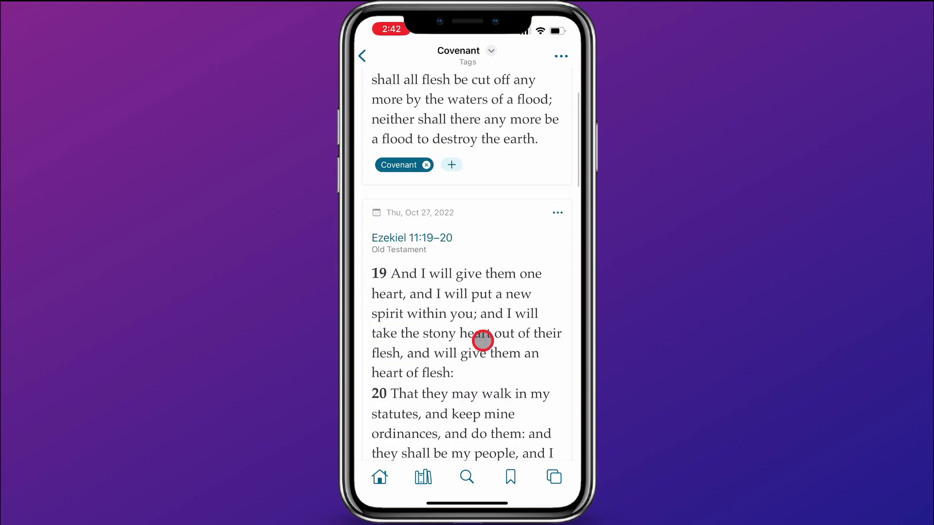
scroll(474, 336, up, 3)
scroll(463, 242, up, 3)
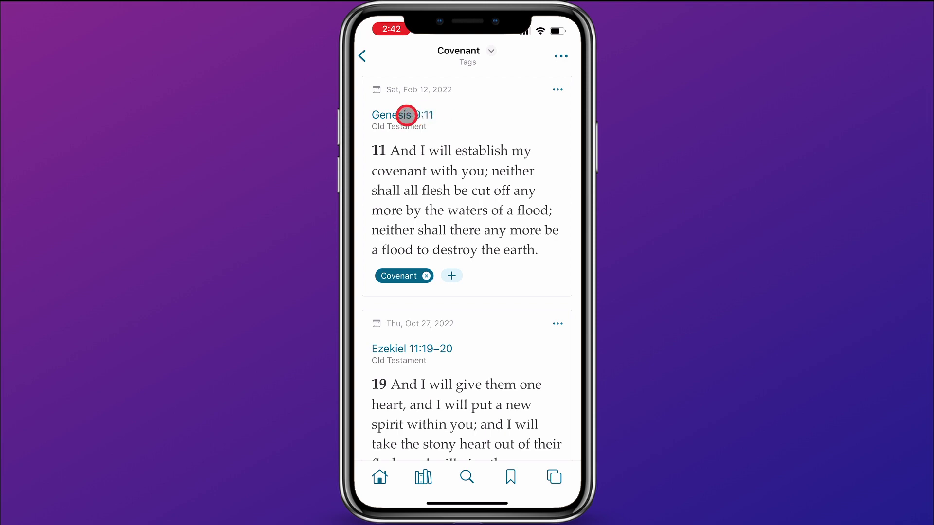
click(405, 115)
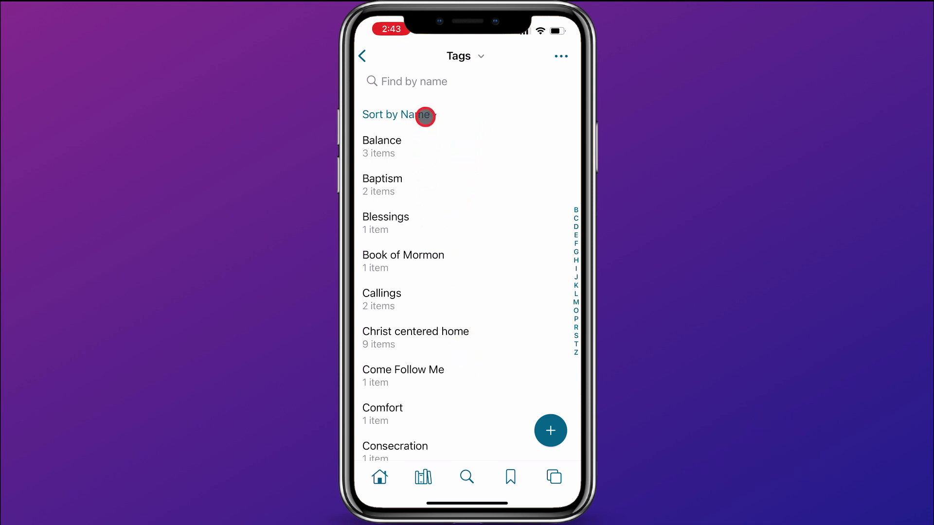
Step: Sort the tags by count, then by most recent so Prophets leads
click(425, 117)
click(447, 140)
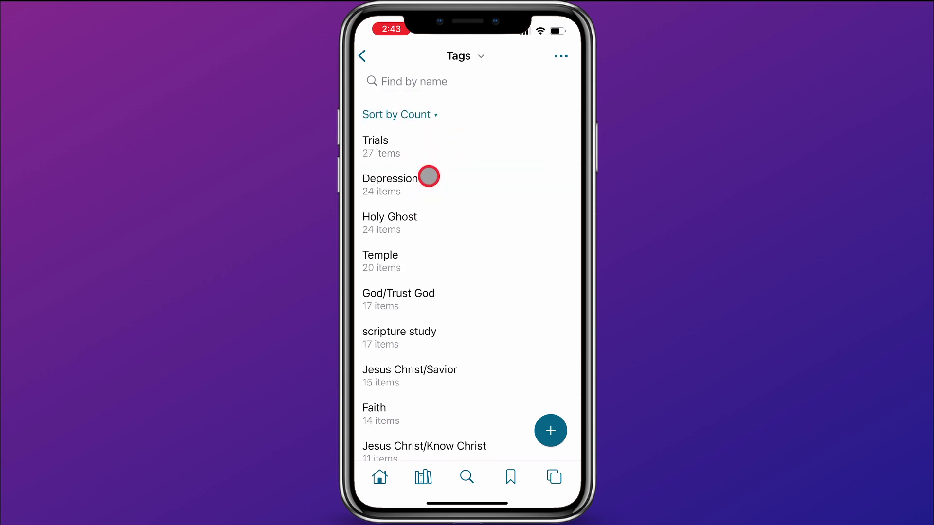
click(418, 115)
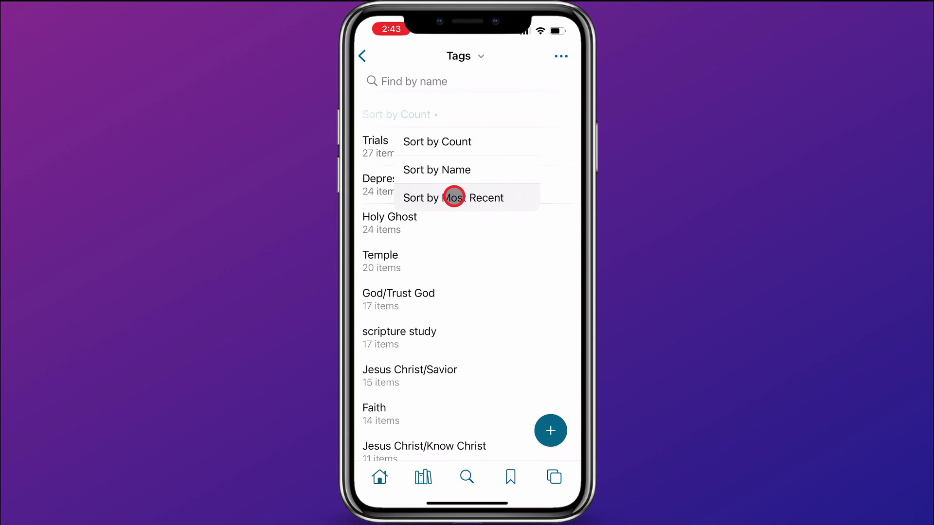
click(454, 198)
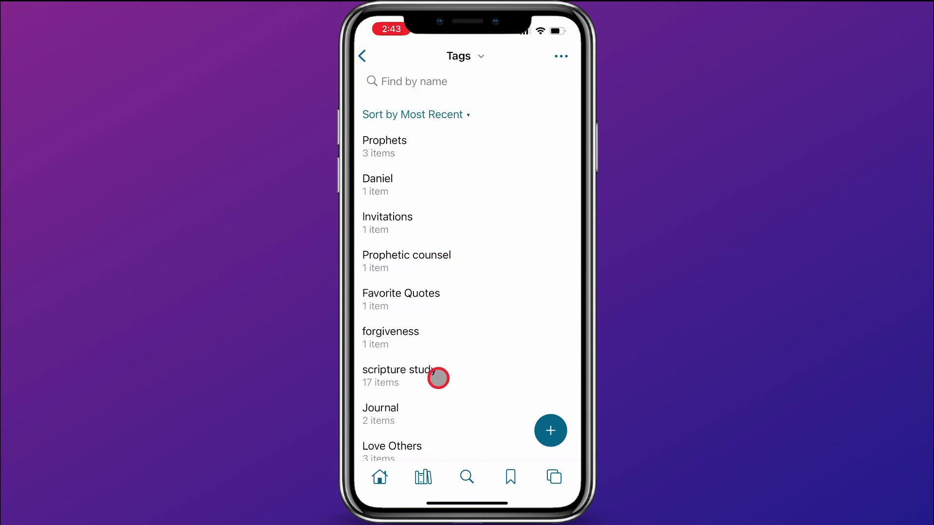
Step: Search the tags for 'Forg' to find forgiveness, then cancel the search
click(418, 81)
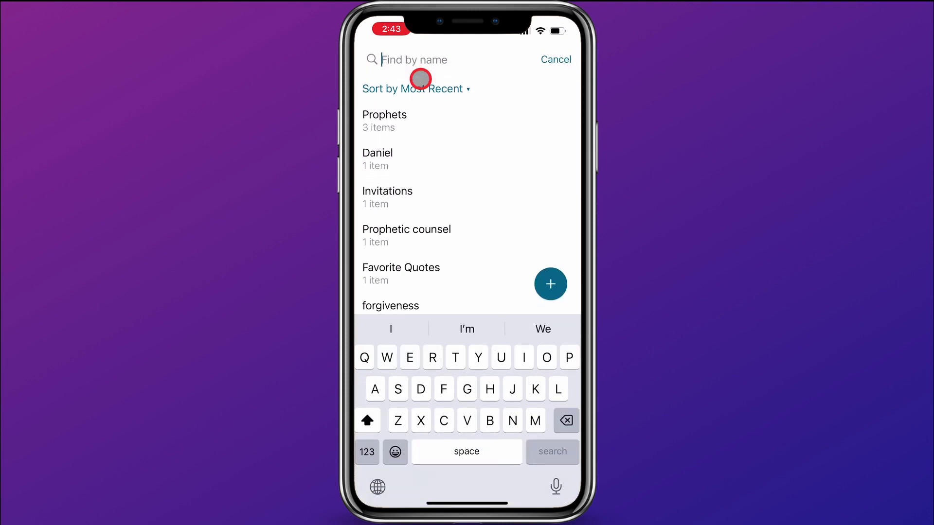
text(Forg)
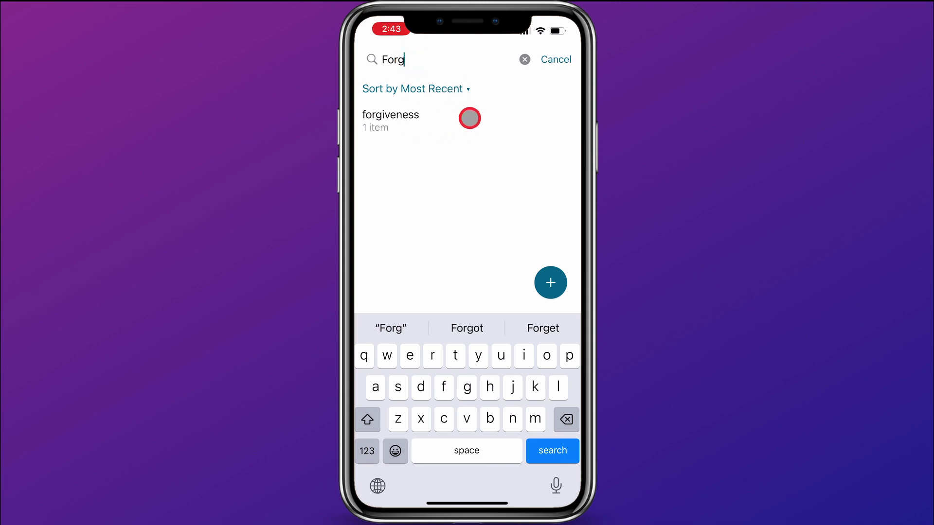
click(557, 59)
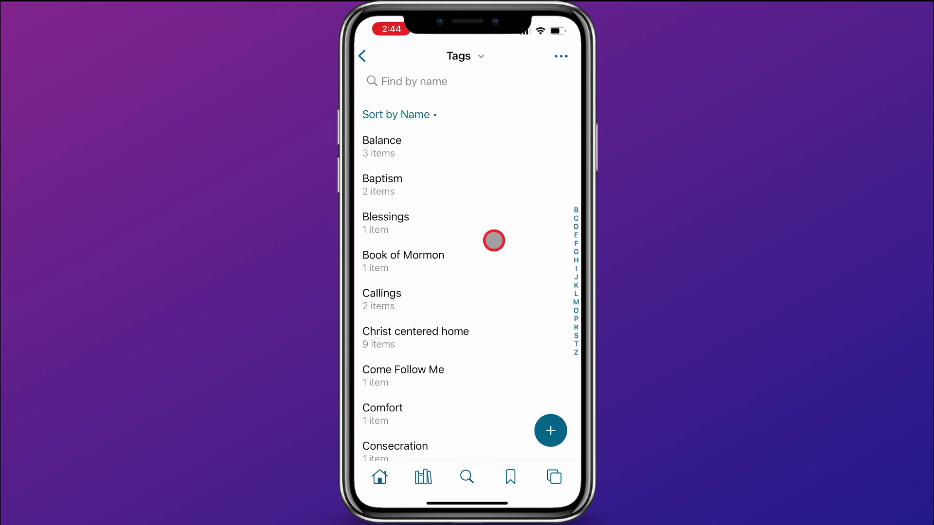
scroll(483, 379, down, 10)
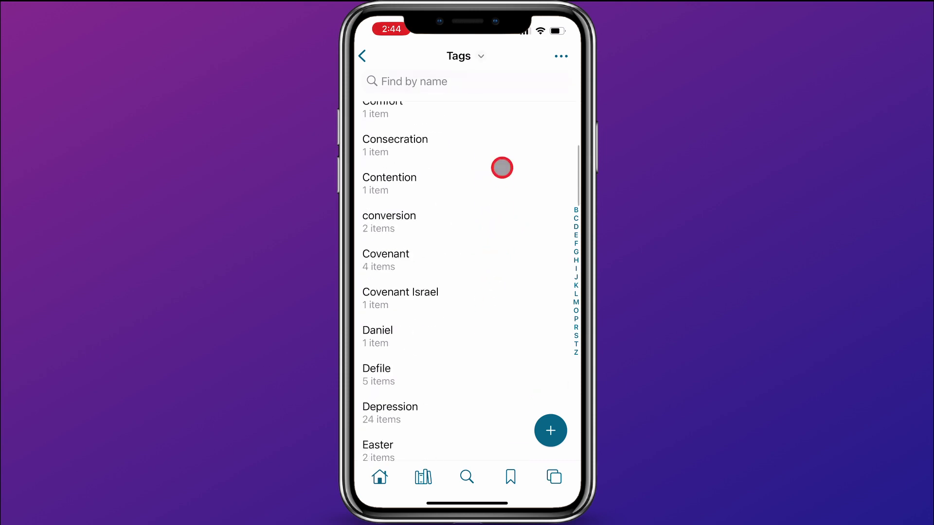
scroll(502, 168, down, 5)
scroll(502, 168, down, 3)
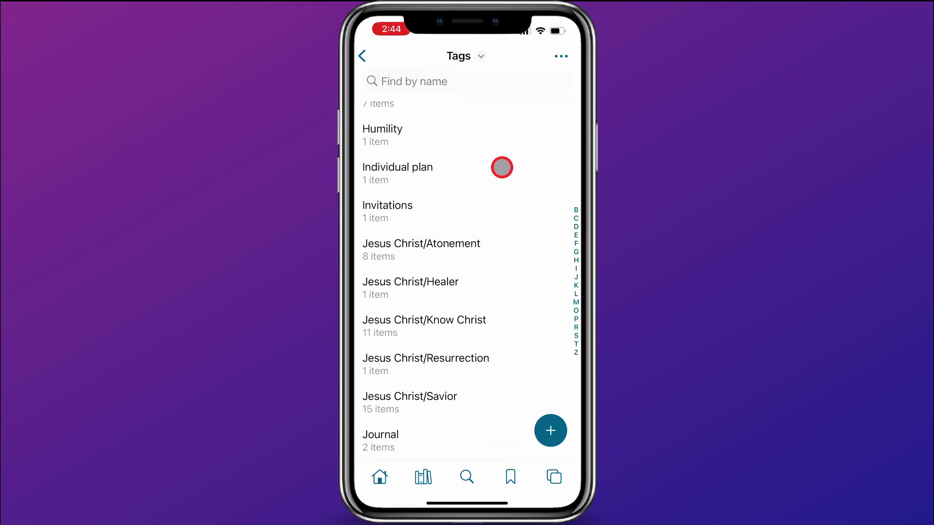
scroll(502, 168, down, 2)
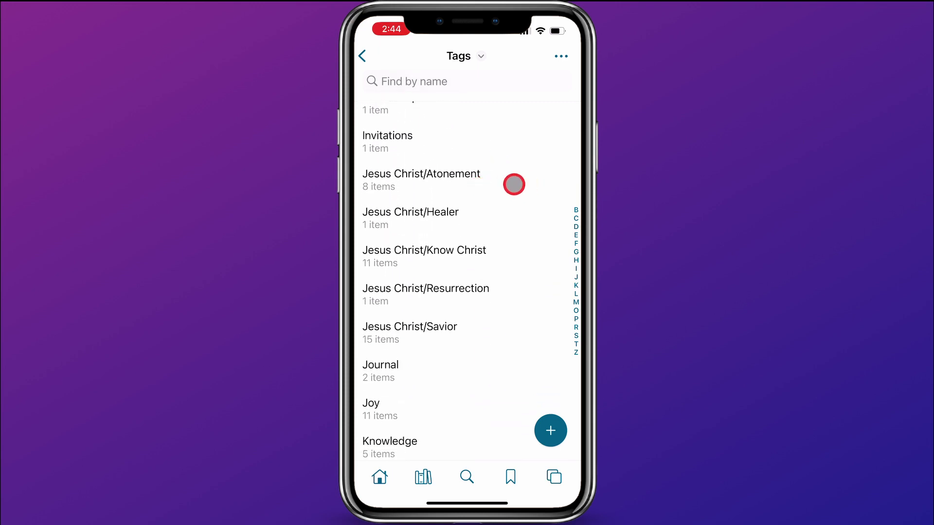